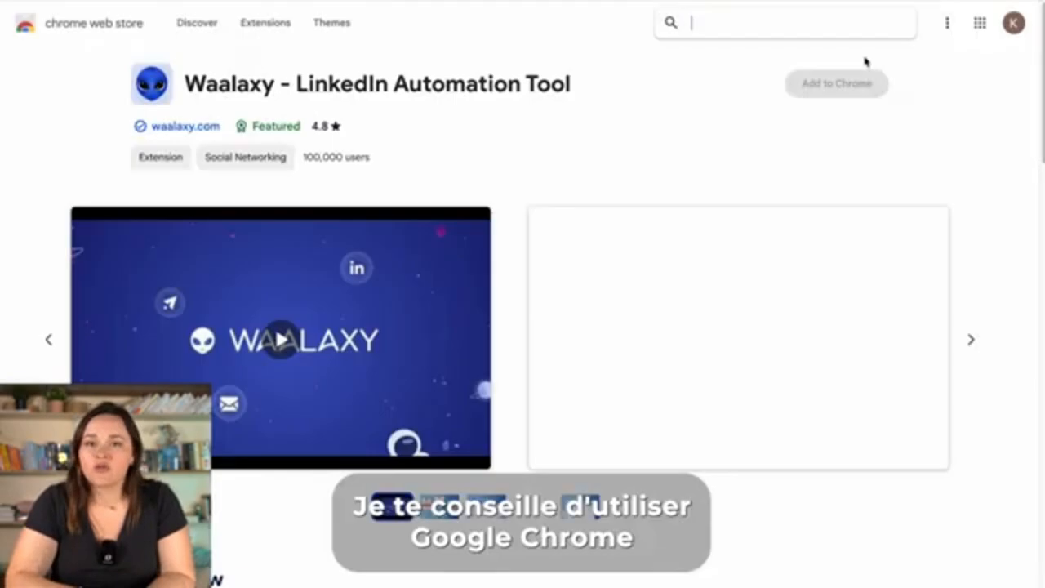
Step: Install the Waalaxy - LinkedIn Automation Tool extension from the Chrome Web Store and open the browser's extensions list
left_click(839, 85)
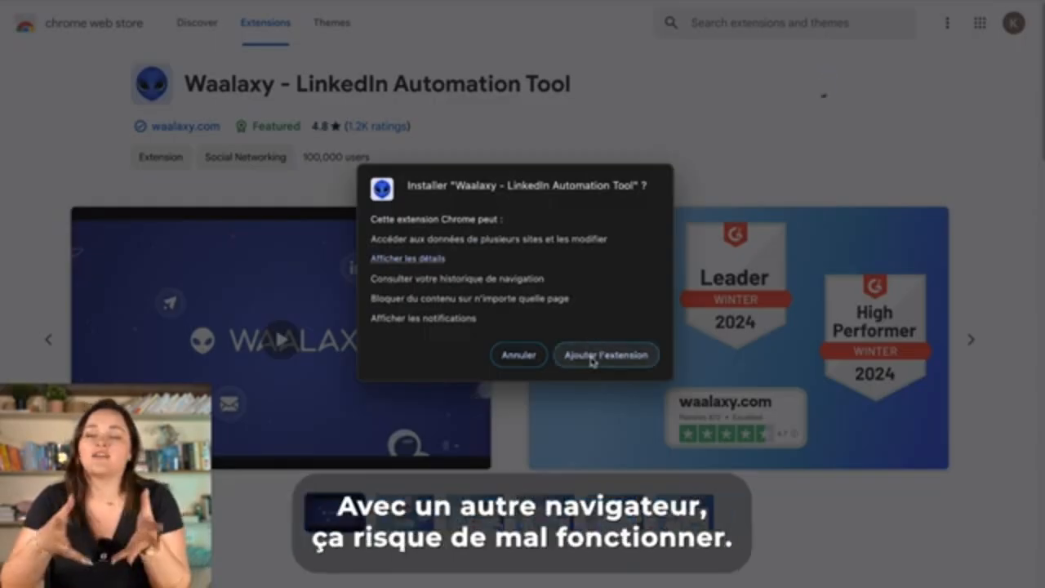
left_click(600, 355)
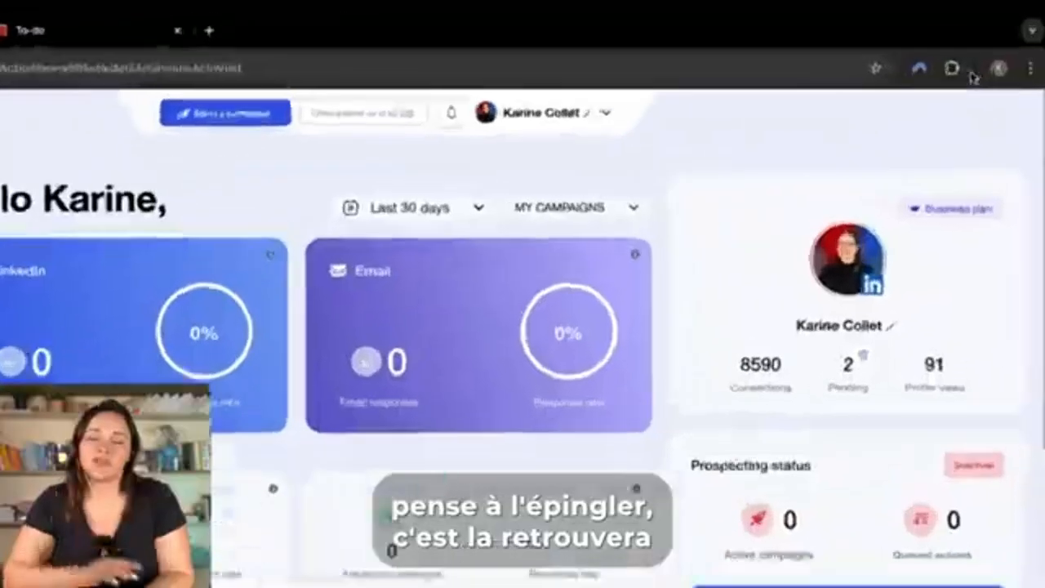
left_click(947, 74)
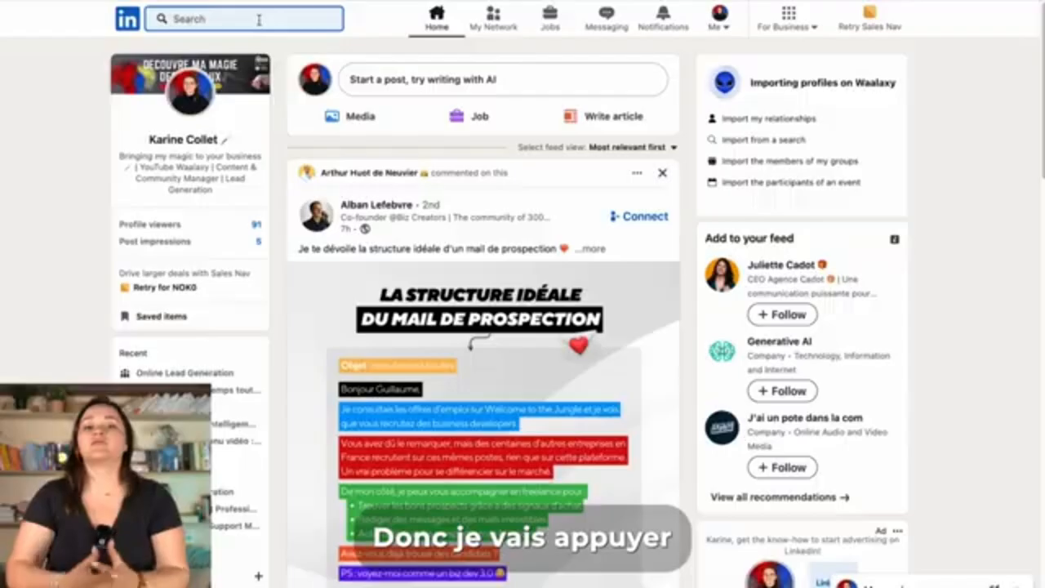
Step: Run a LinkedIn search without keywords, limit it to people and filter the results by the title keyword "ceo"
key("Return")
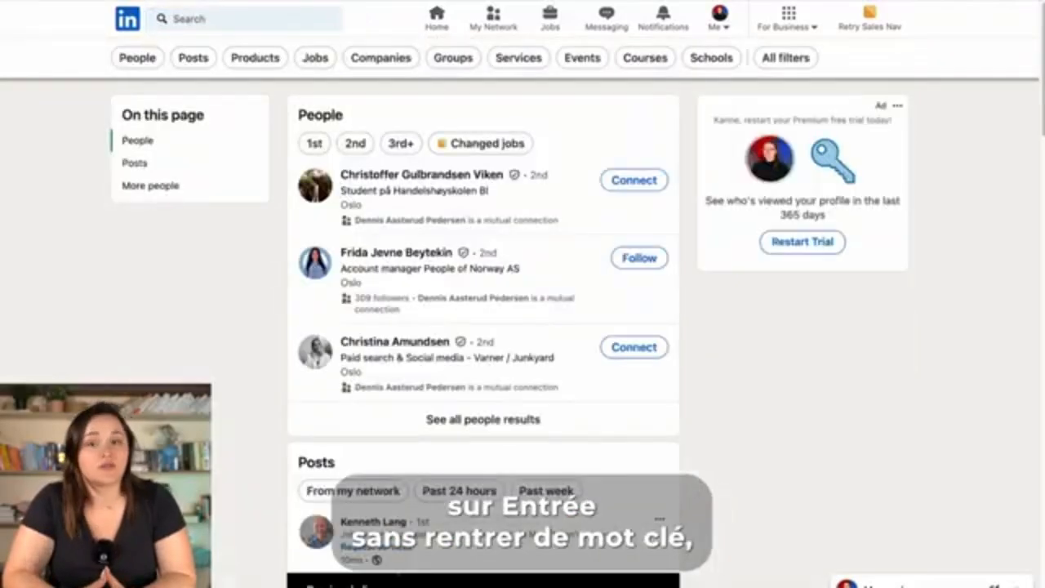
left_click(138, 59)
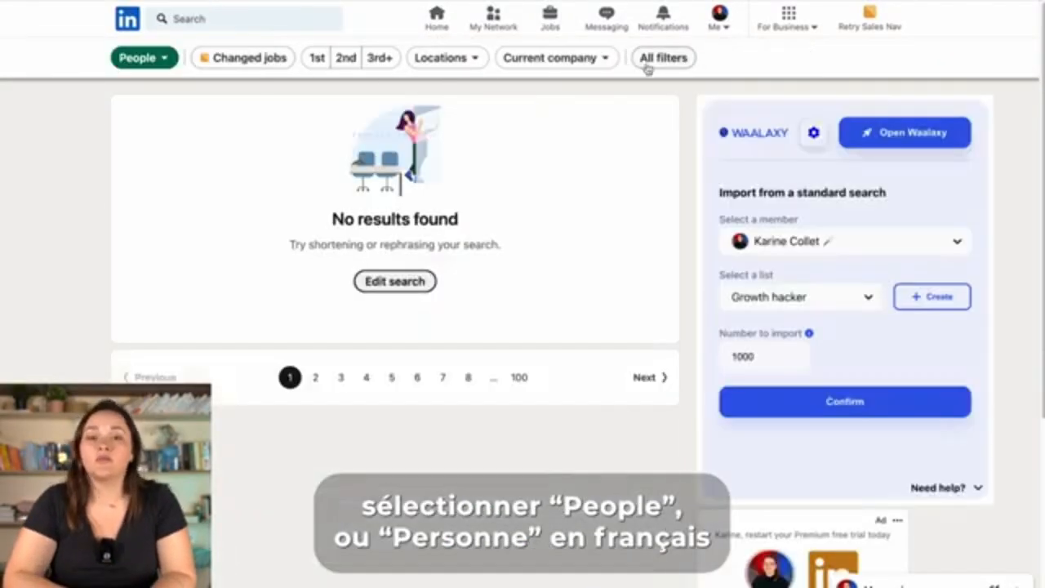
left_click(649, 65)
scroll(773, 338, "down", 15)
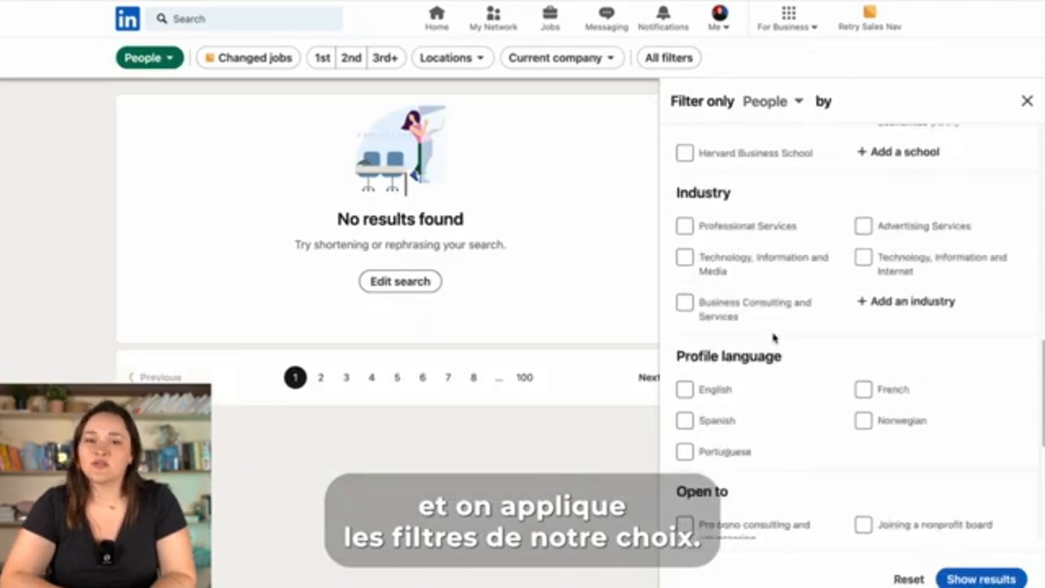
left_click(753, 476)
type("ceo")
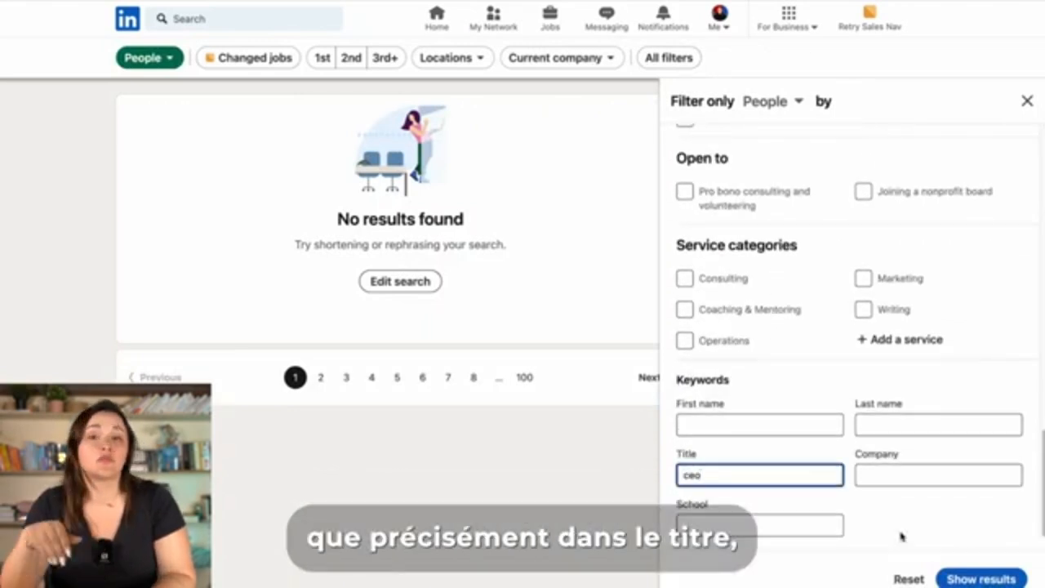
left_click(980, 579)
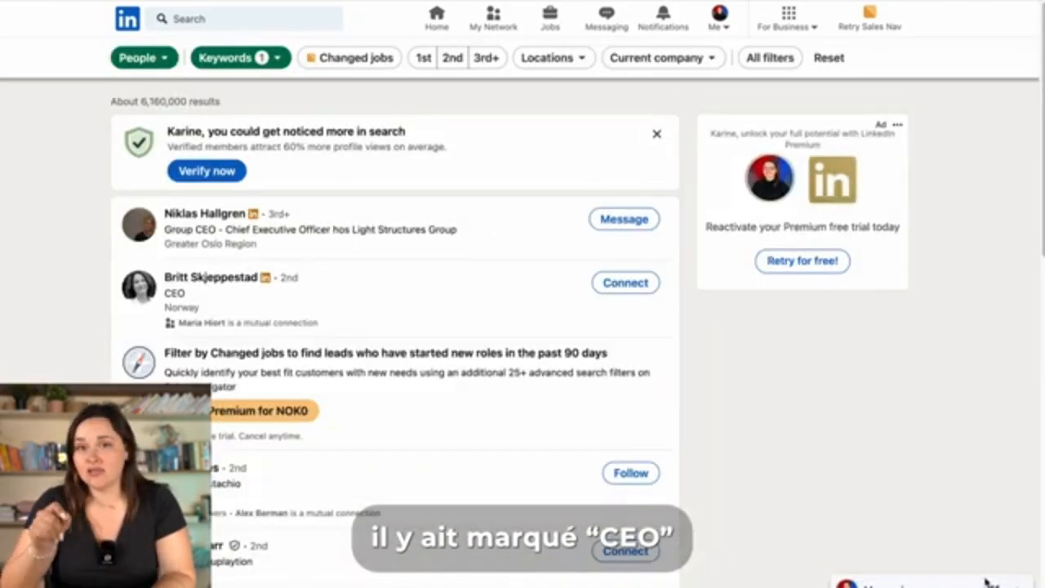
left_click_drag(141, 101, 189, 101)
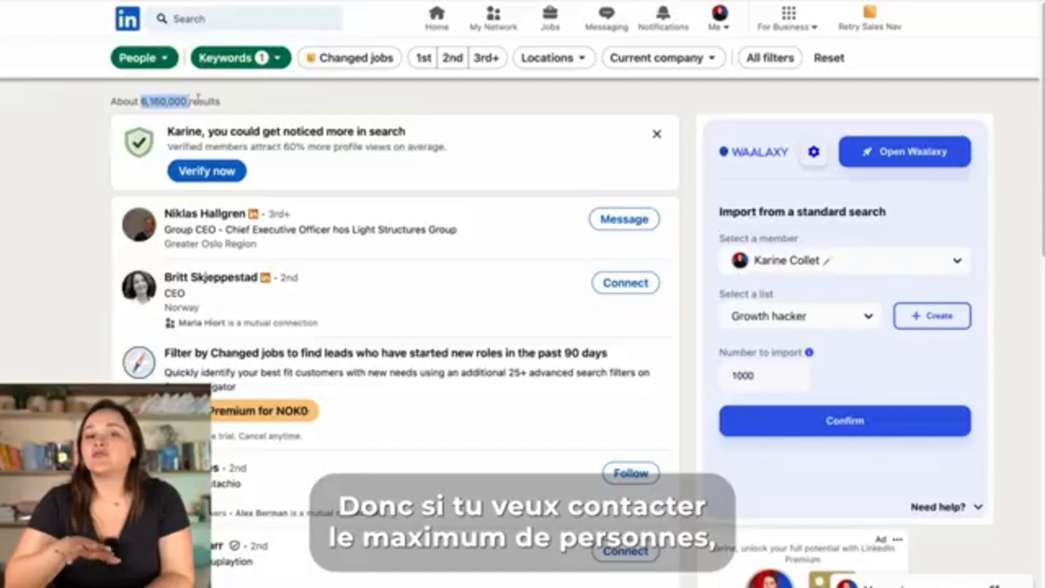
Step: Narrow the people search to the location Montpellier, Occitanie, France
left_click(545, 58)
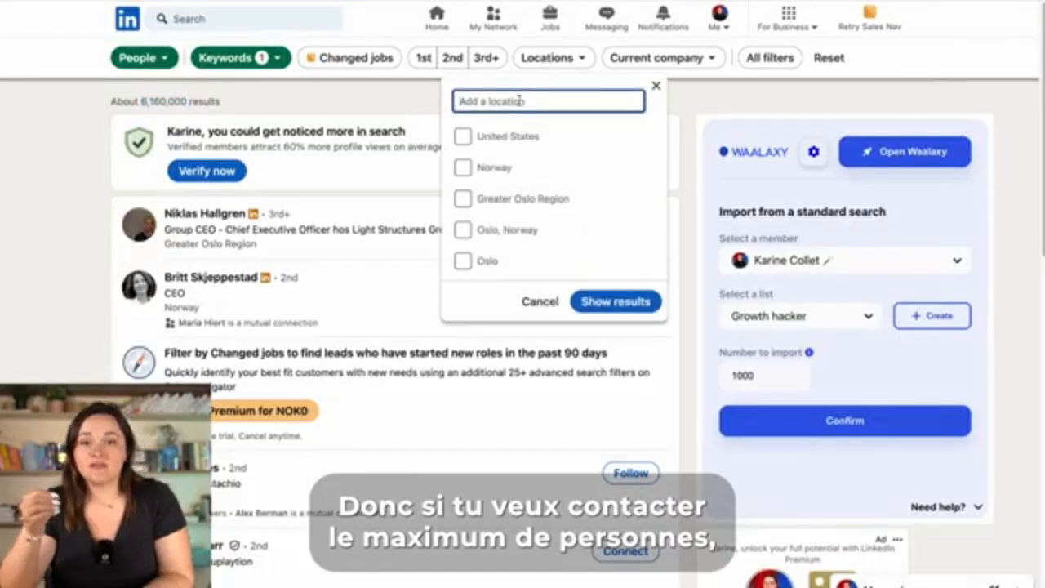
type("montp")
left_click(502, 124)
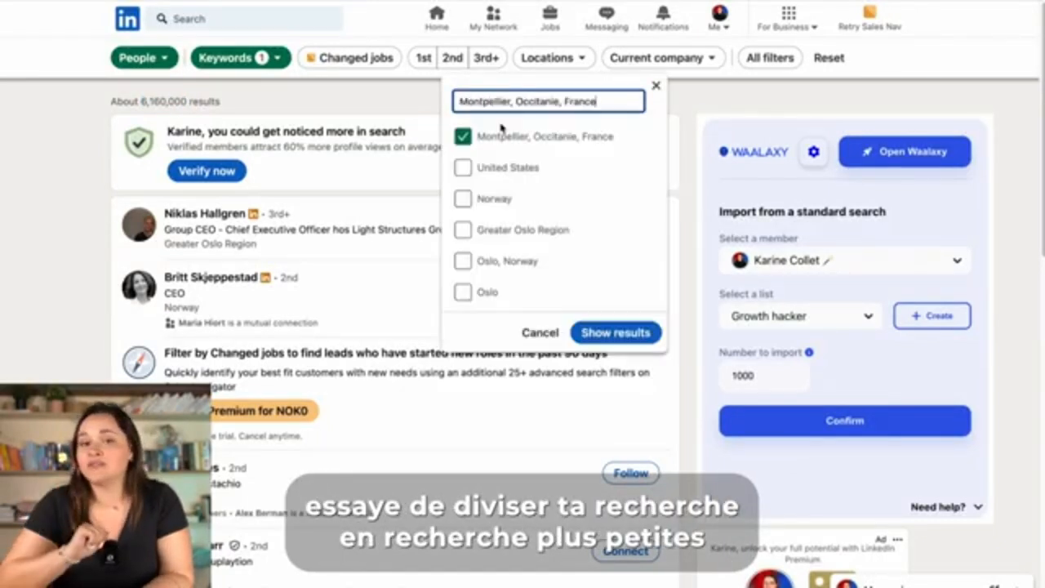
left_click(619, 333)
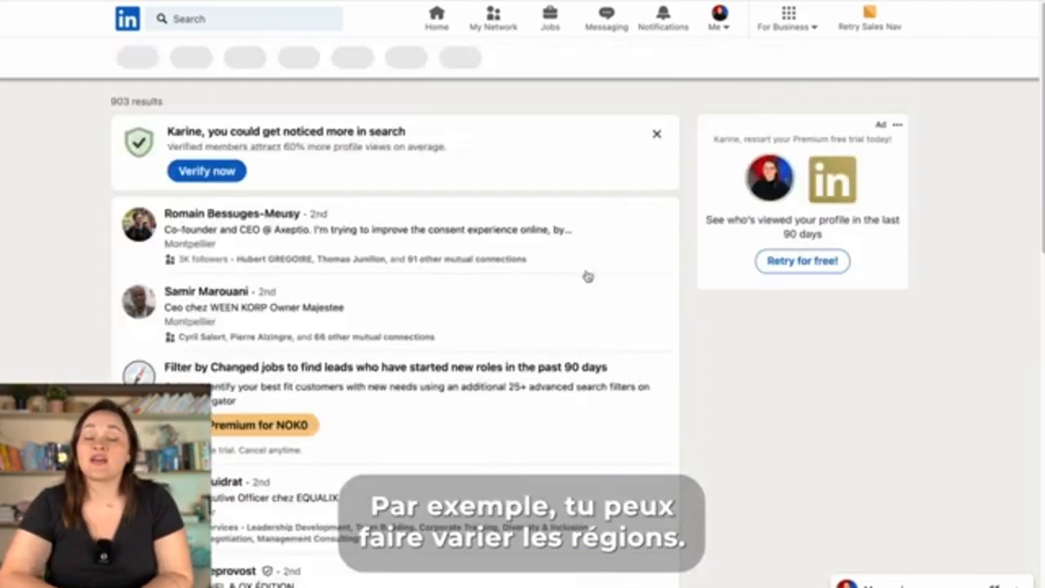
left_click_drag(109, 103, 176, 105)
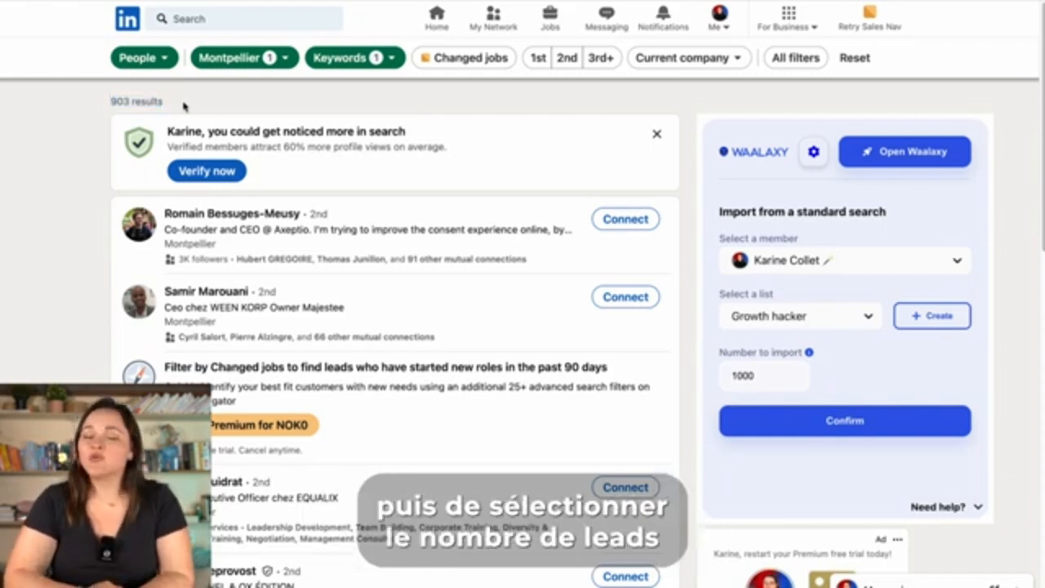
Step: Create a Waalaxy prospect list named "CEO Montpellier" and start importing the search results into it with a limit of 1000
left_click(938, 326)
type("CEO Montpellier")
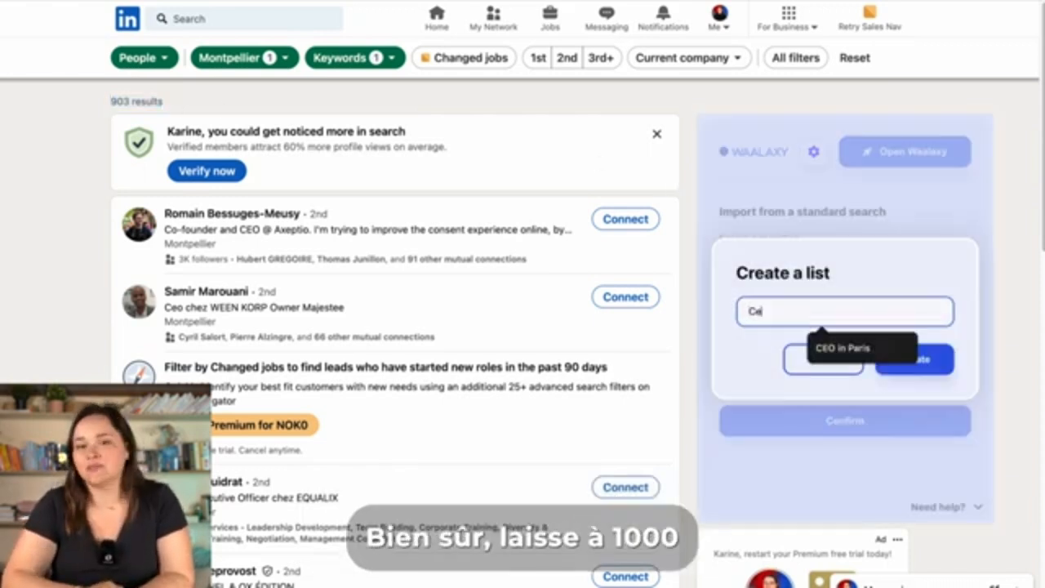
left_click(850, 422)
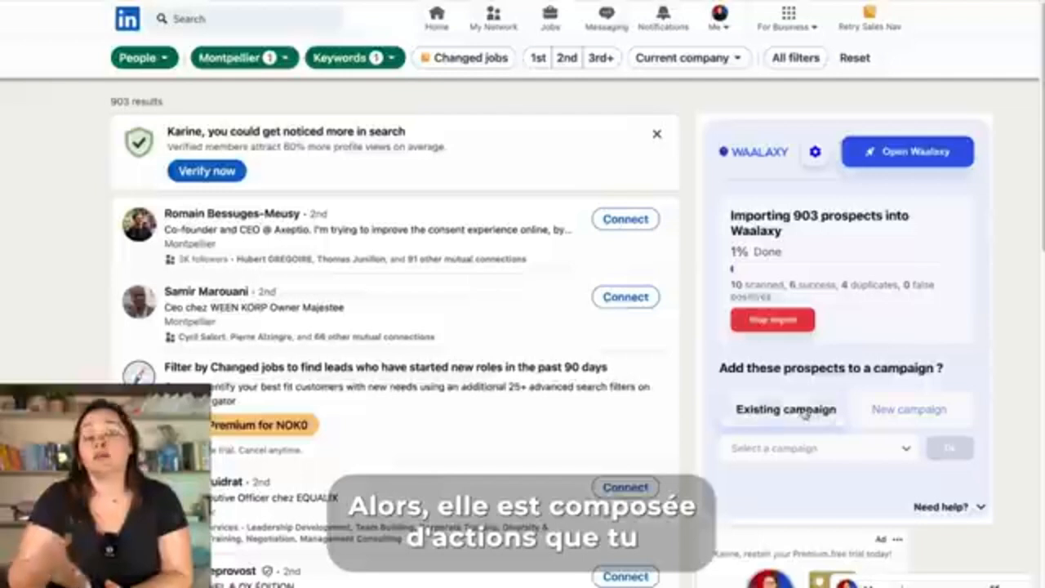
Step: Start a new campaign for the imported prospects using the Invitation + 2 messages sequence and accept its suggested name
left_click(906, 409)
left_click(848, 457)
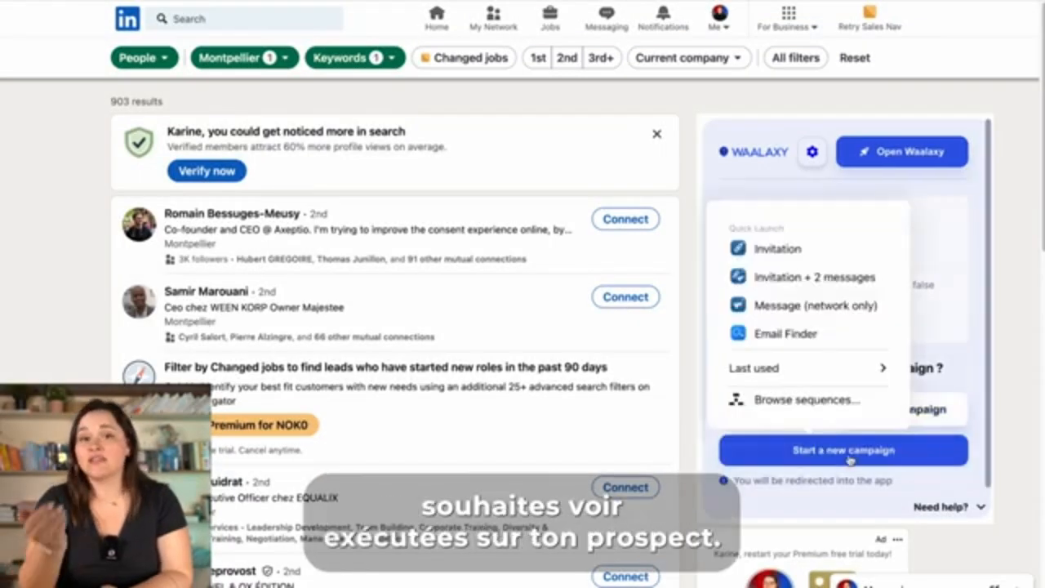
left_click(817, 278)
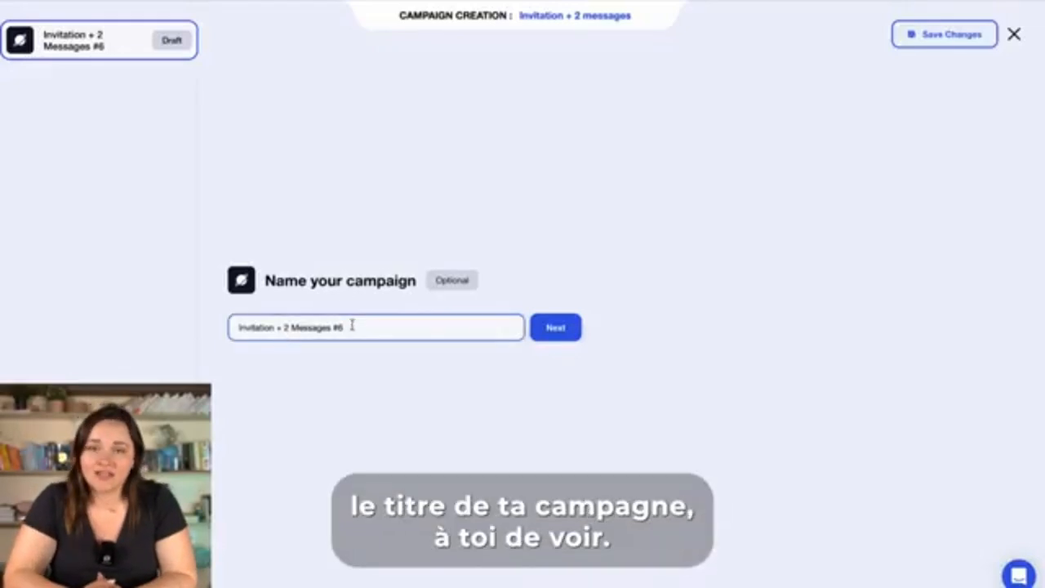
left_click(562, 331)
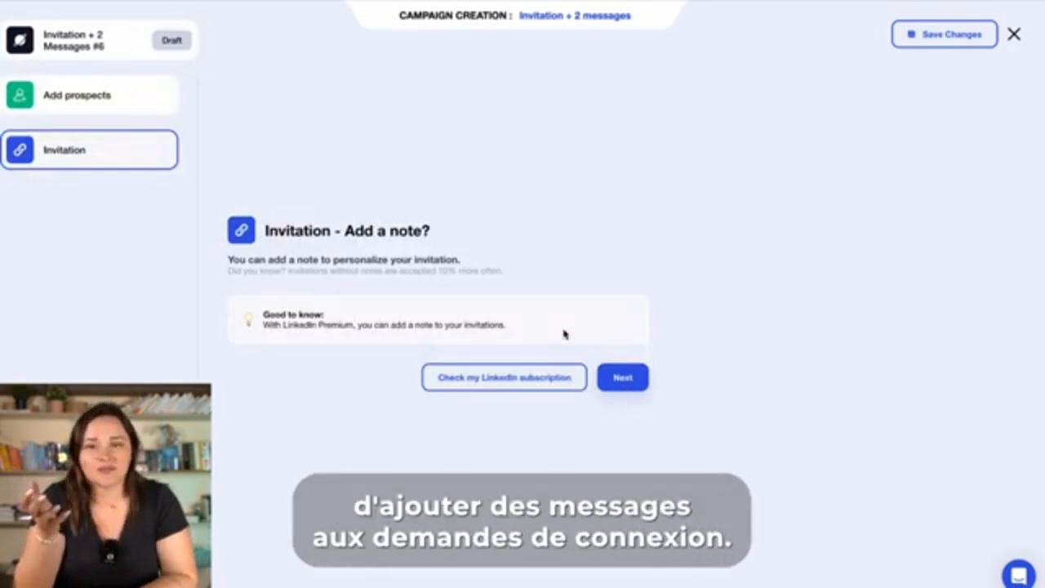
Step: Leave the invitation without a note and keep a 1-day delay after the invitation is accepted
left_click(623, 378)
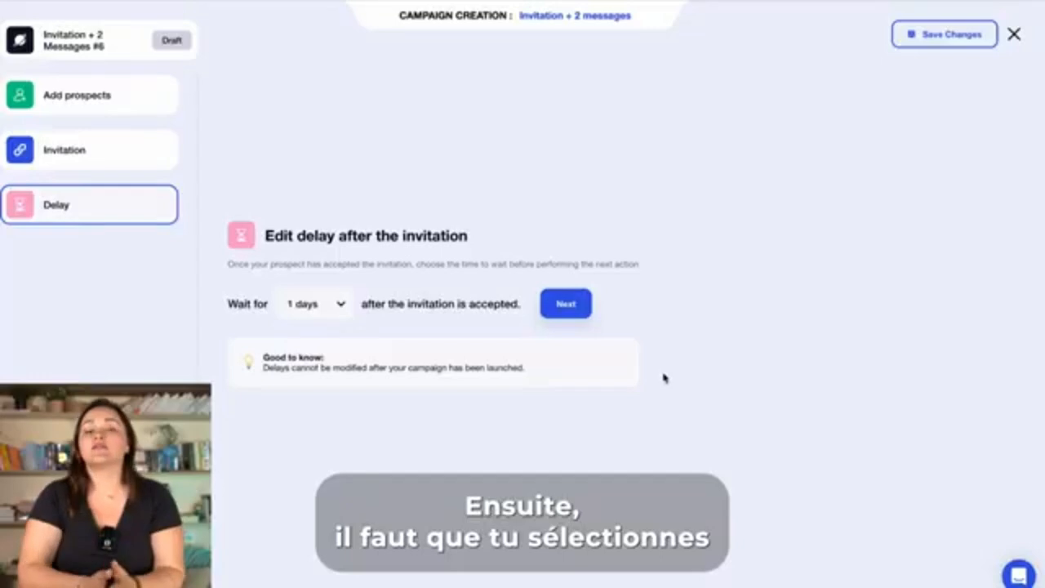
left_click(338, 310)
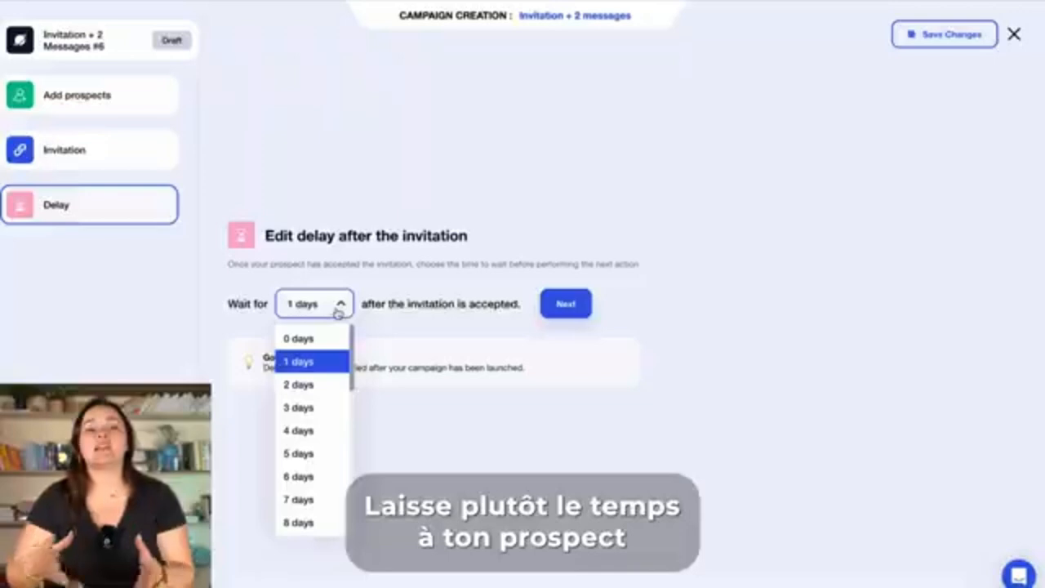
left_click(337, 310)
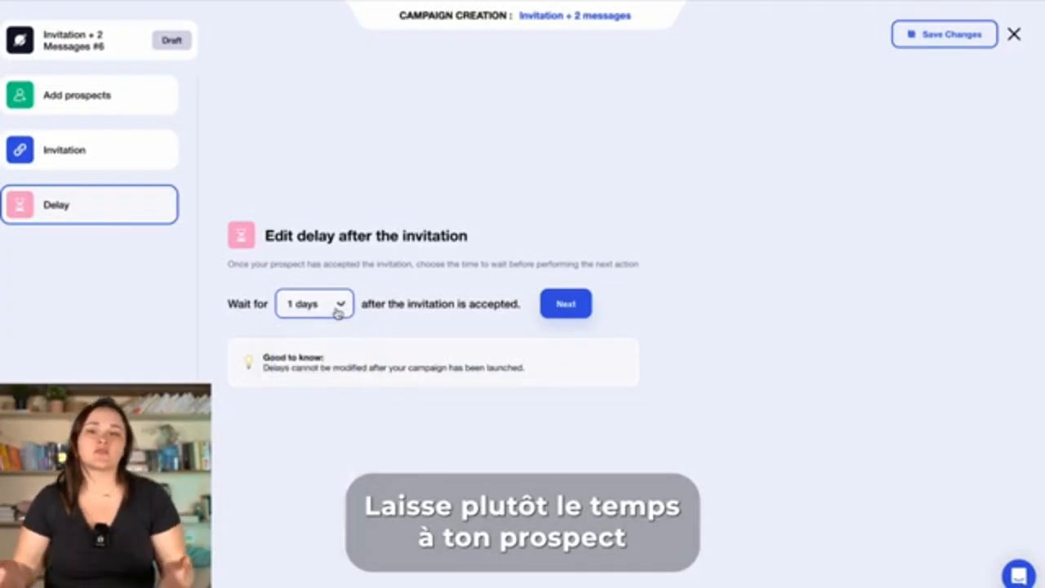
left_click(565, 304)
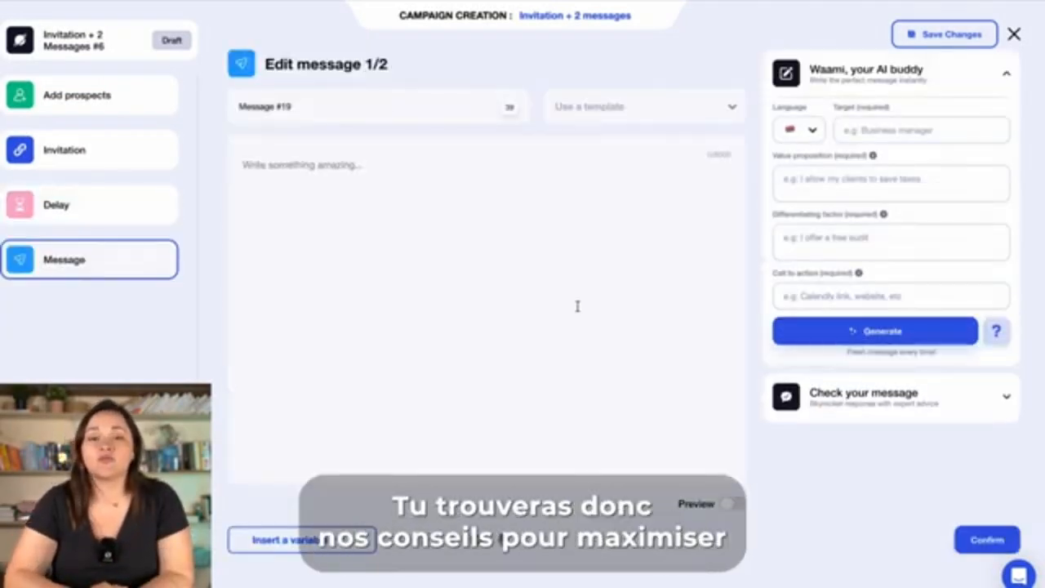
Step: Brief Waami with target CEO, value proposition "I want to help CEOs save time on their prospecting" and differentiating factor "My tool, Waalaxy, has a free version"
left_click(578, 306)
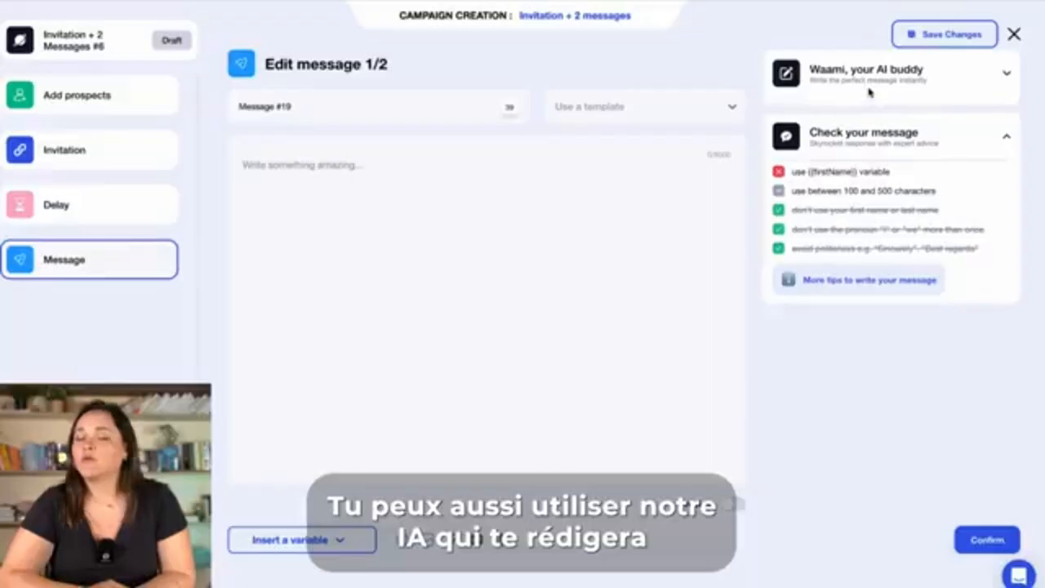
left_click(870, 81)
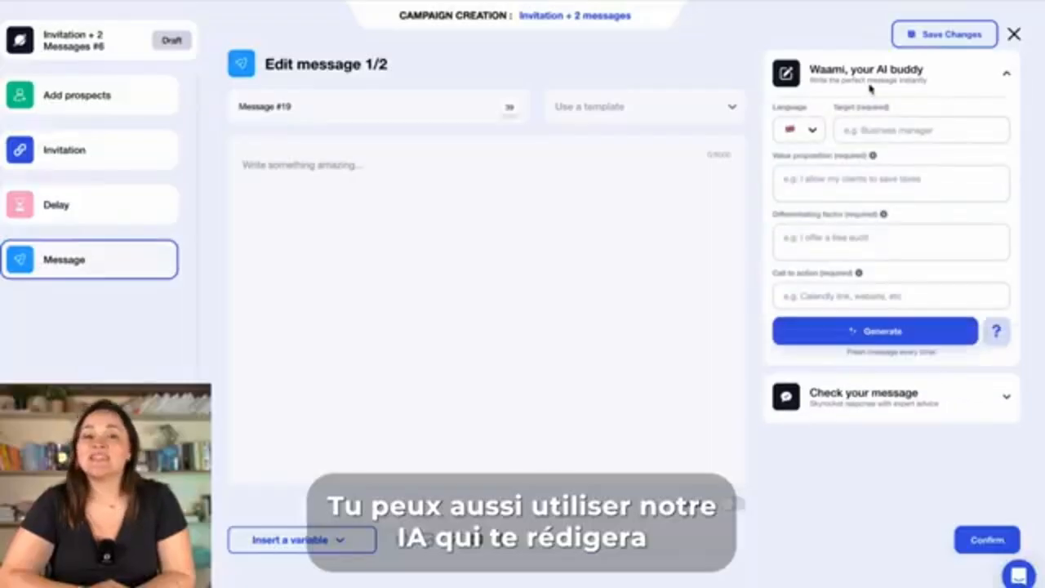
left_click(792, 141)
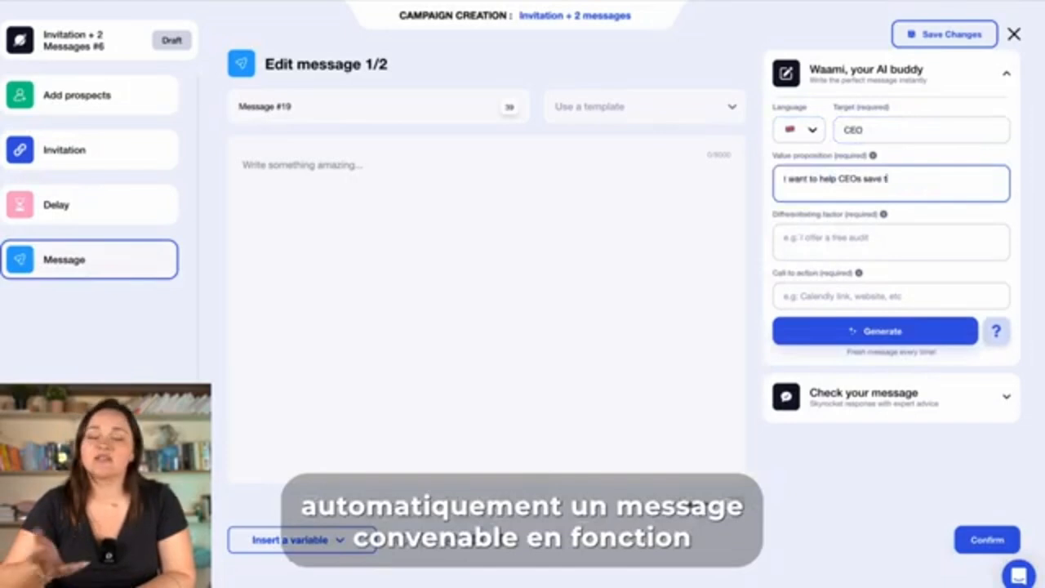
type("tool, Waalaxy, has a free version")
Step: Set the call to action to "Visit my website", then generate the campaign's first message and confirm it
left_click(868, 295)
type("Visit my website")
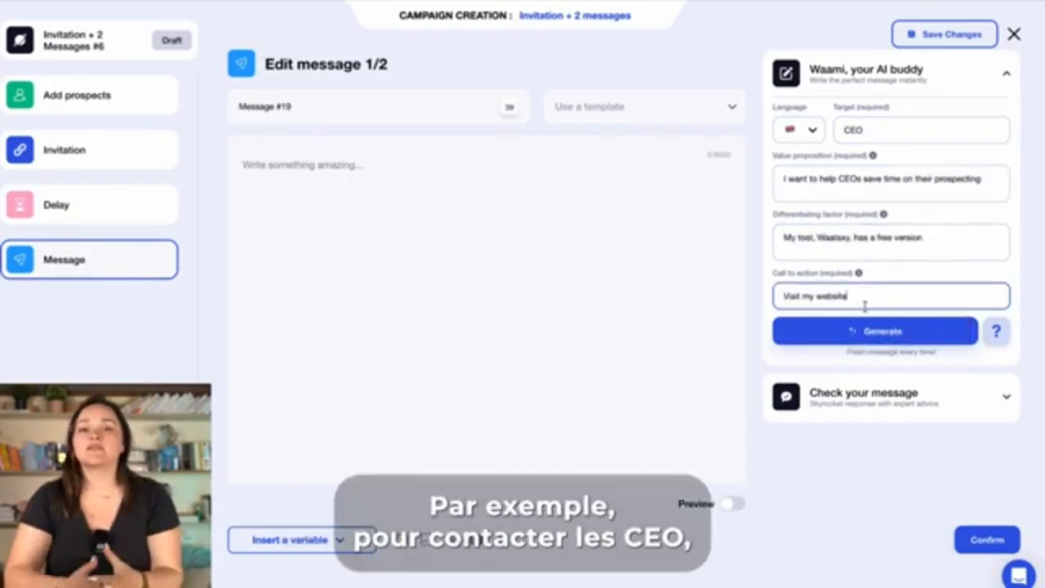
left_click(860, 336)
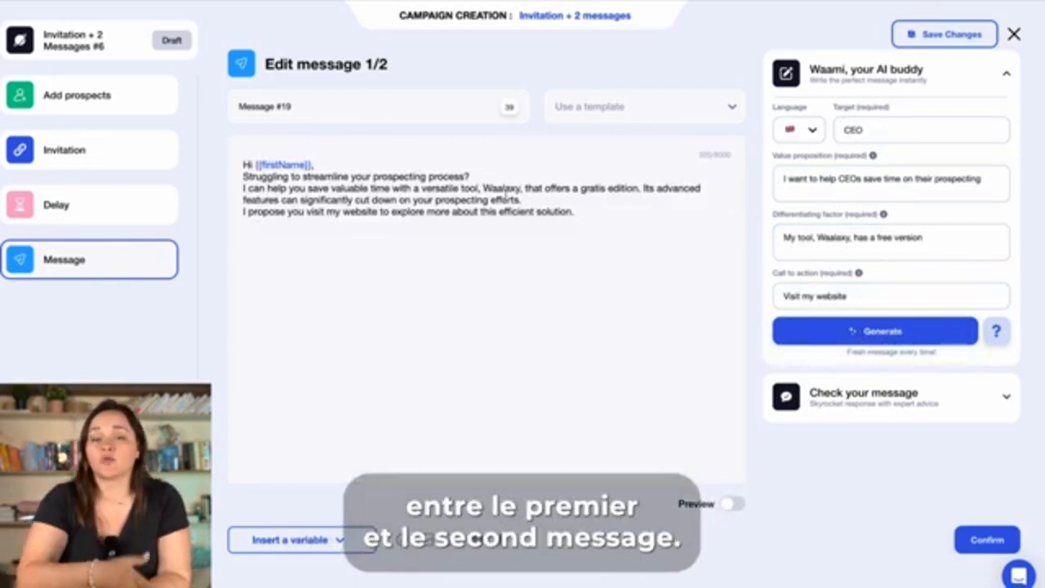
left_click(984, 539)
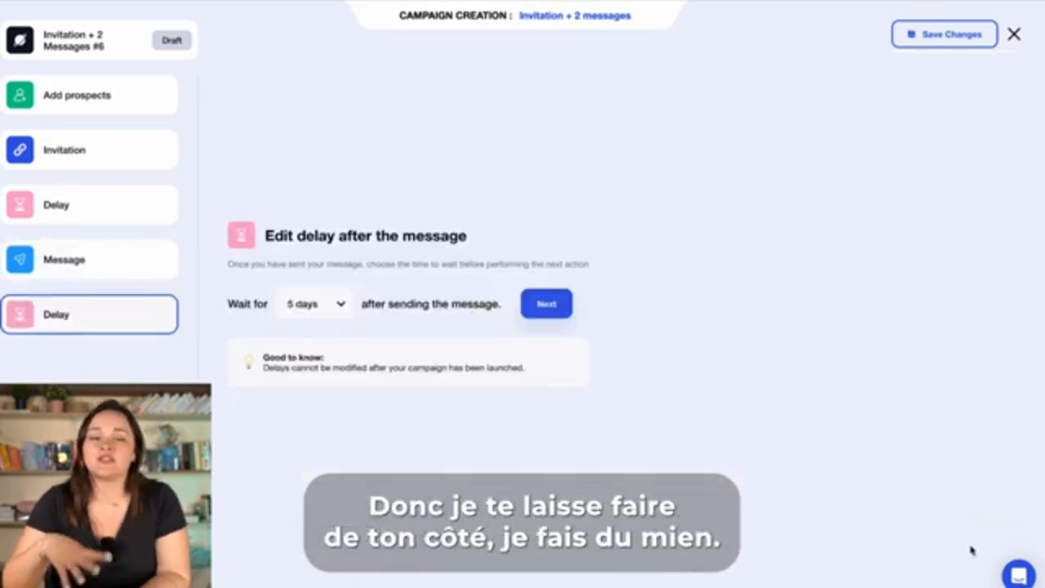
left_click(341, 315)
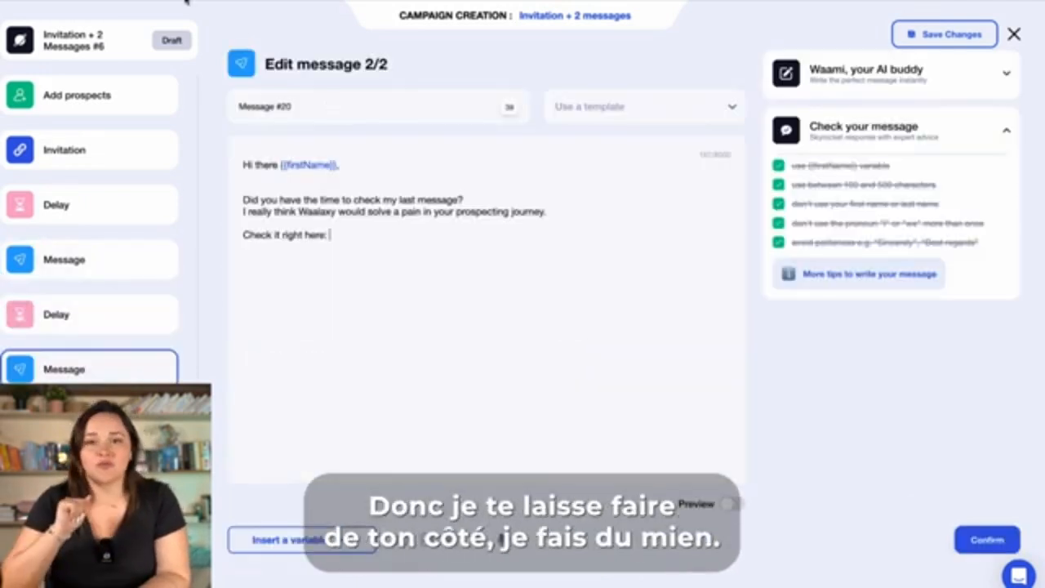
type("http://waalaxy.com/")
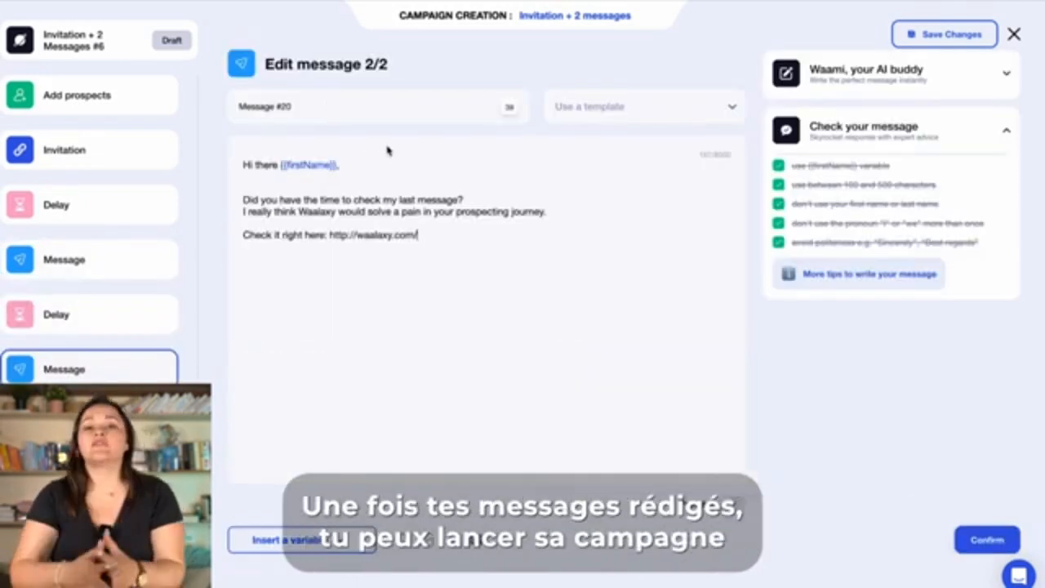
left_click(985, 544)
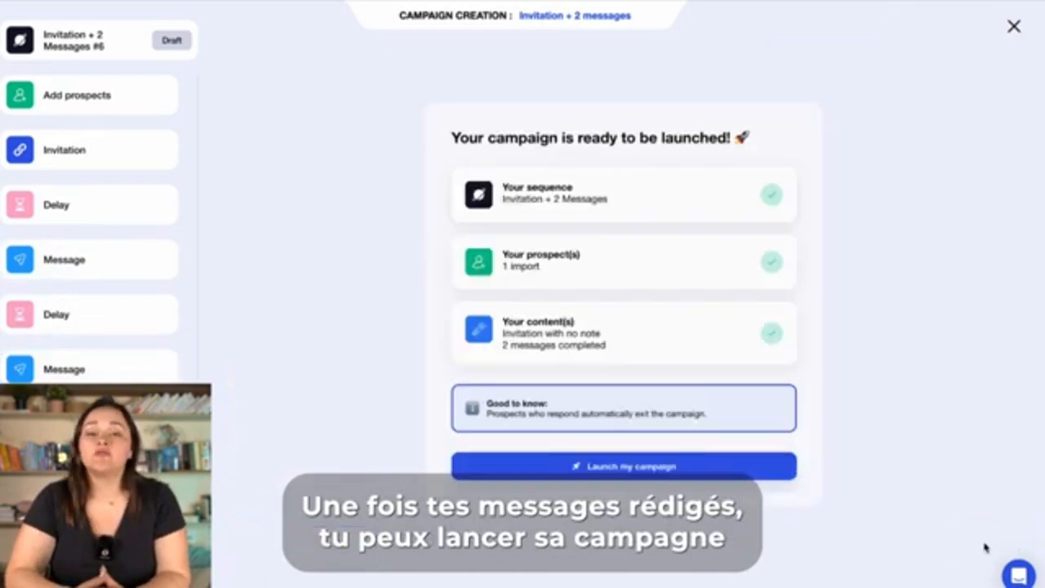
left_click(638, 477)
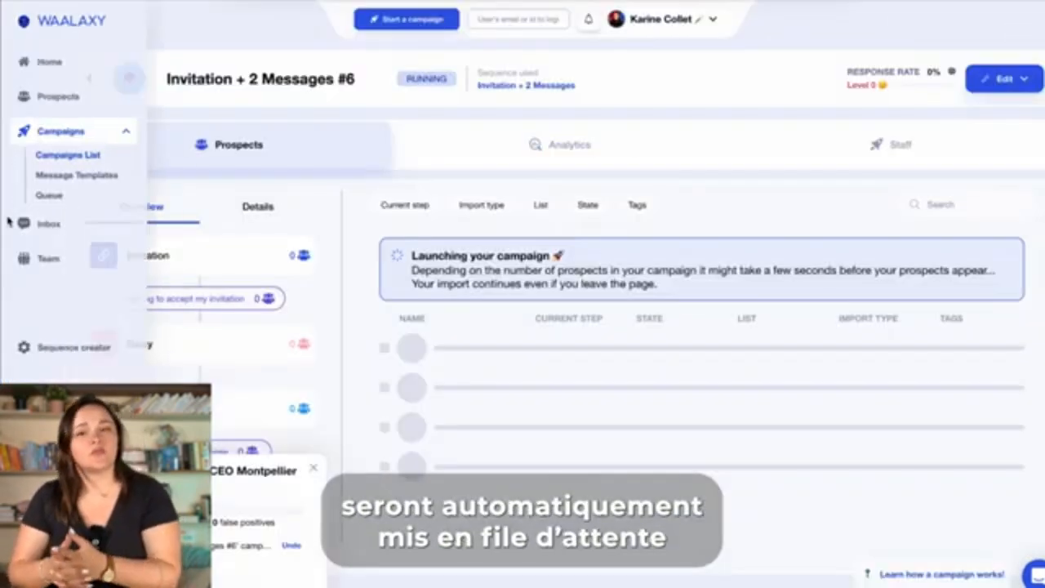
Step: Review the campaign's queued actions and the account activity settings for time zone, working days, hours and maximum daily quotas
left_click(49, 196)
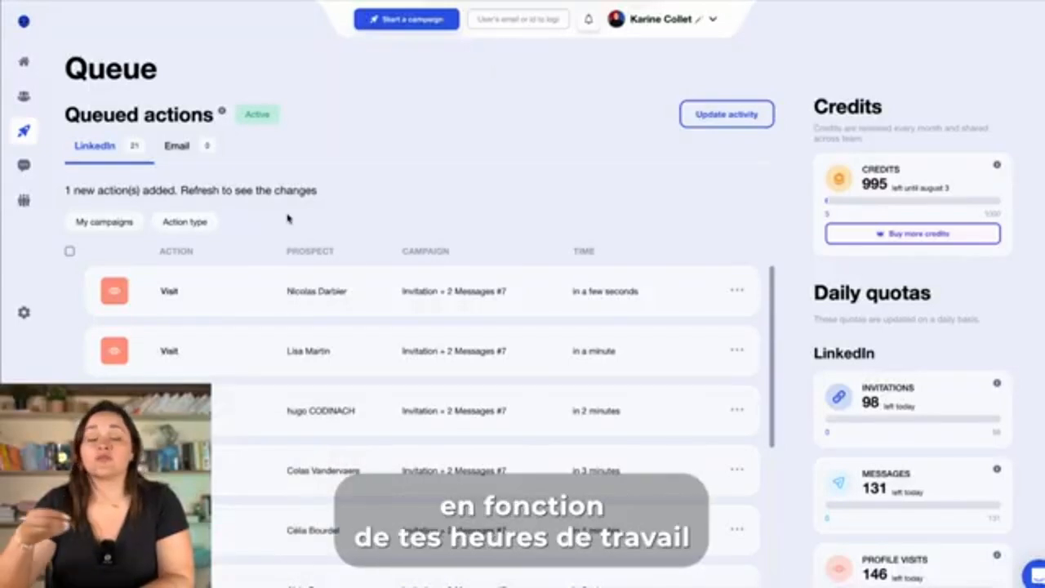
left_click(733, 127)
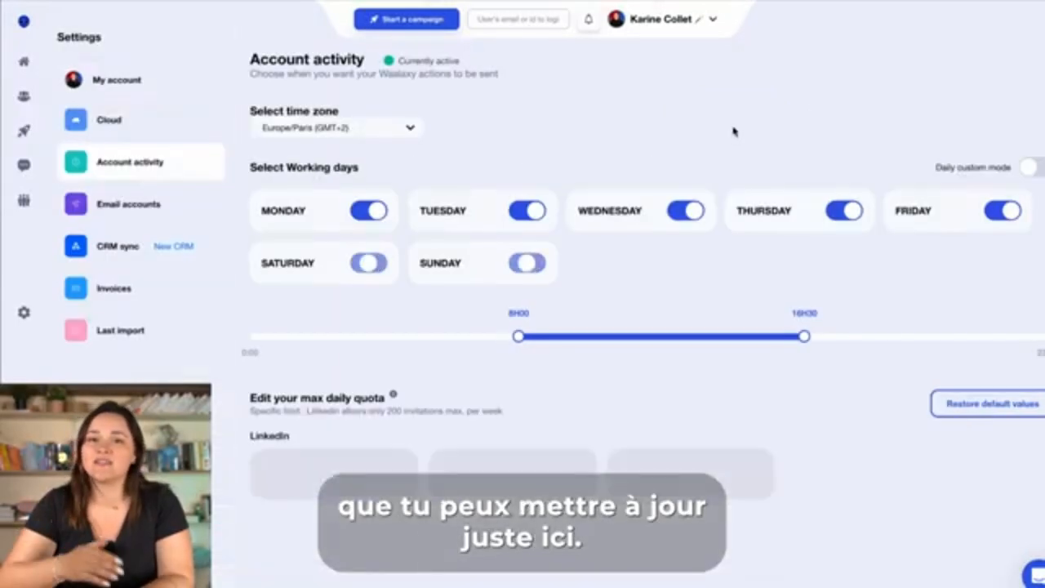
left_click(403, 134)
left_click(401, 134)
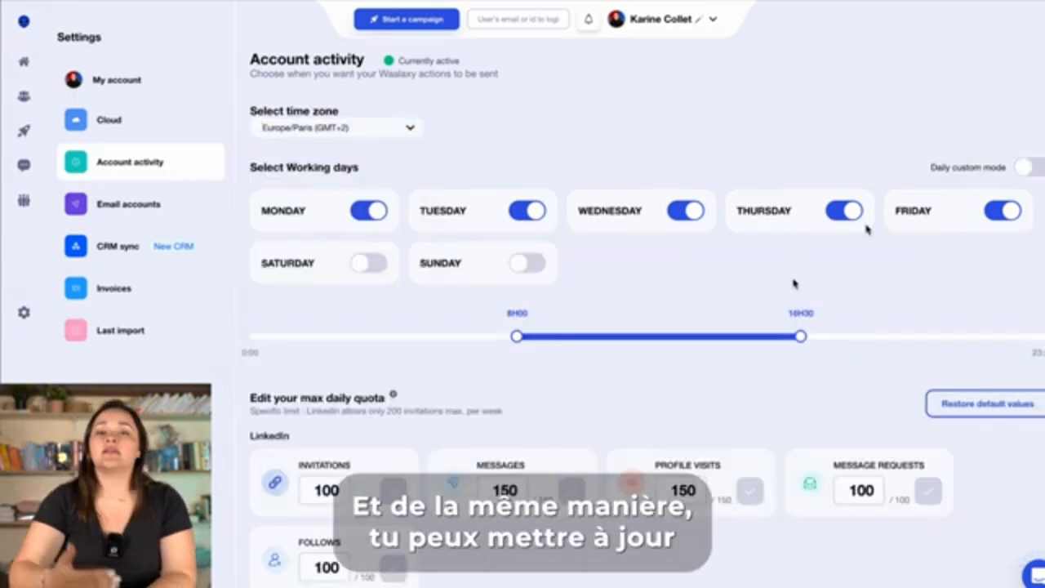
scroll(794, 283, "down", 1)
scroll(705, 350, "down", 1)
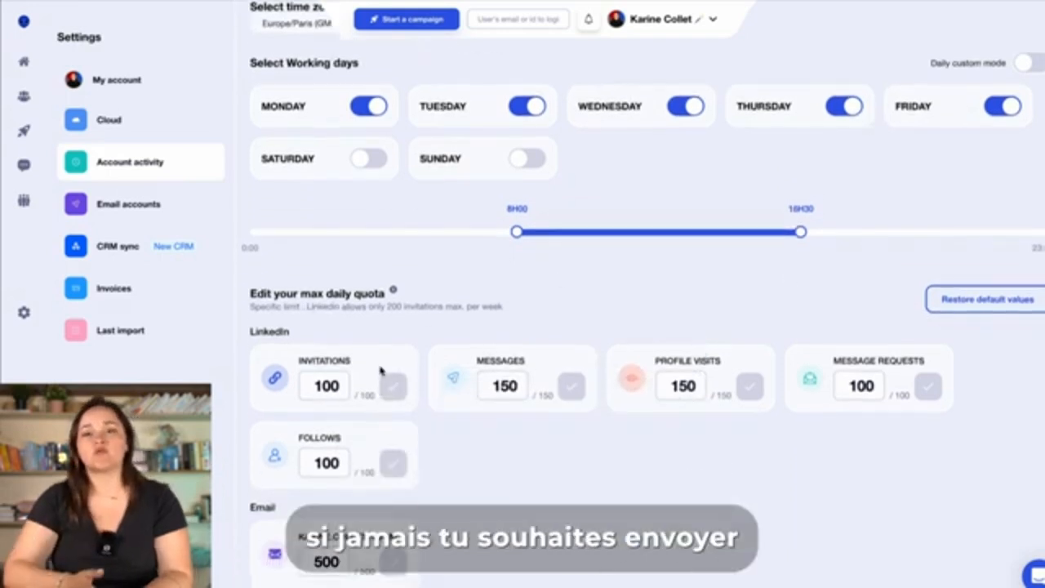
scroll(688, 565, "up", 3)
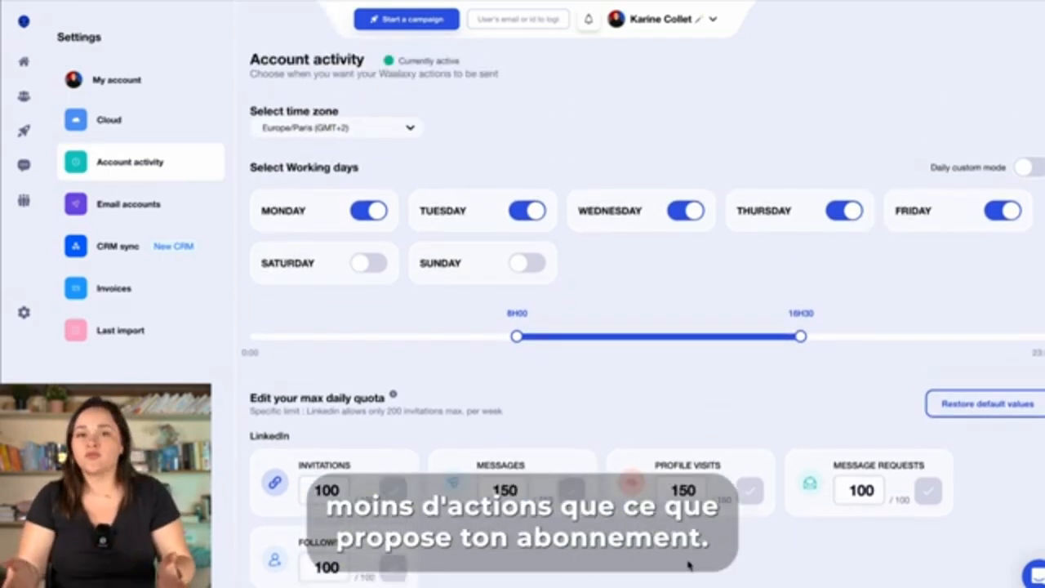